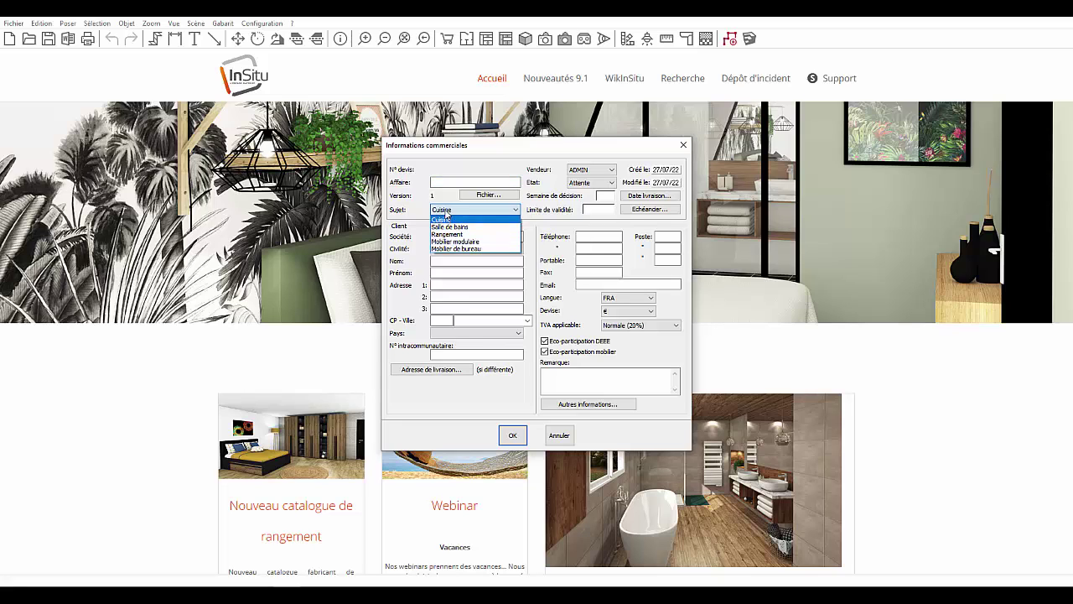
# - Set the project subject to Cuisine and review the delivery and installation date settings
pyautogui.click(446, 218)
pyautogui.click(601, 195)
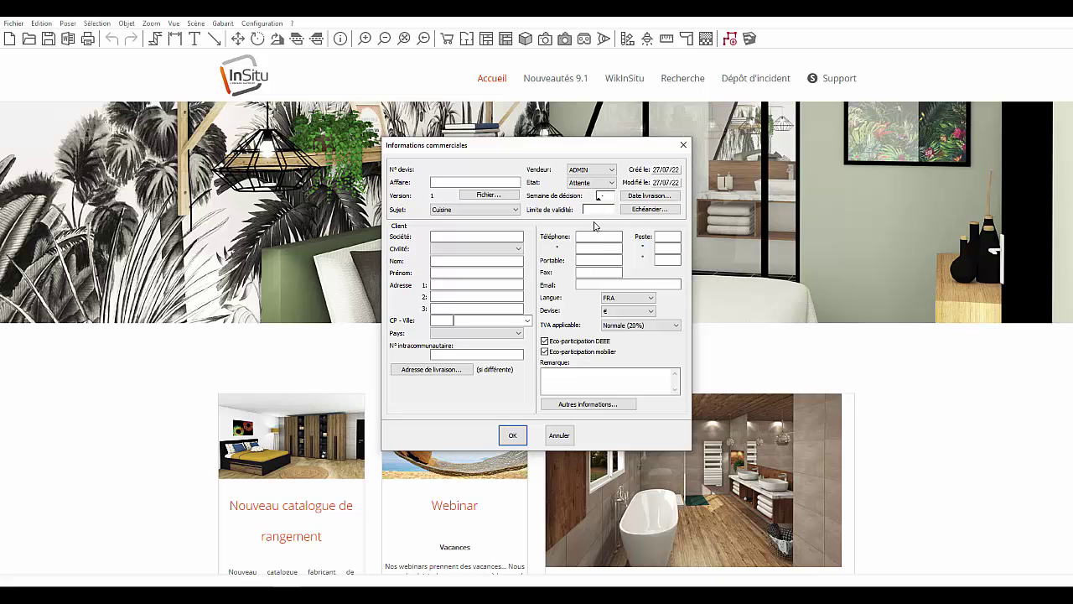
pyautogui.click(587, 210)
pyautogui.click(635, 197)
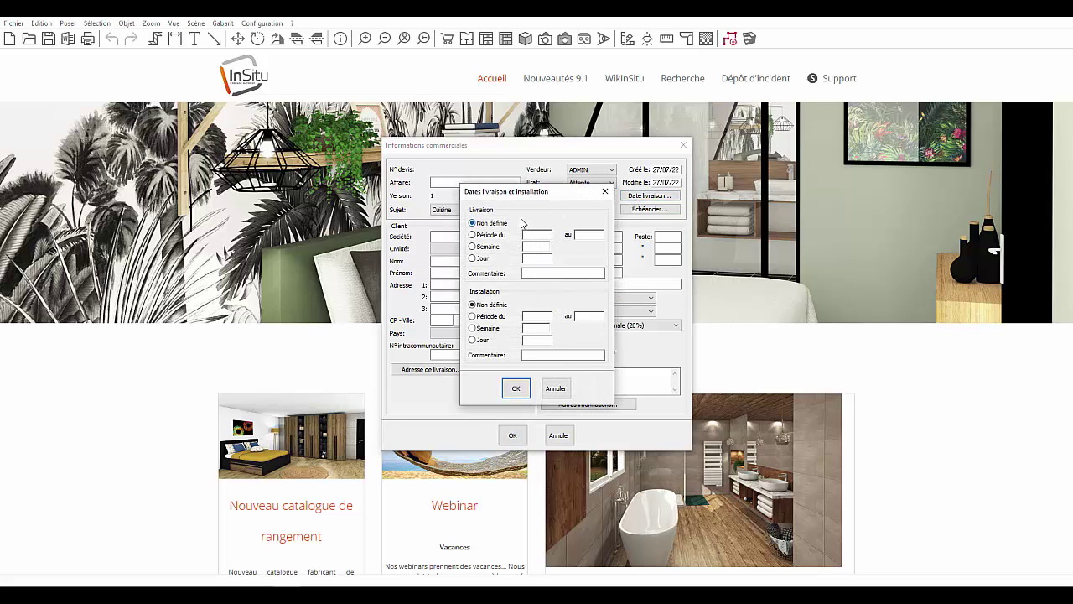
pyautogui.click(516, 386)
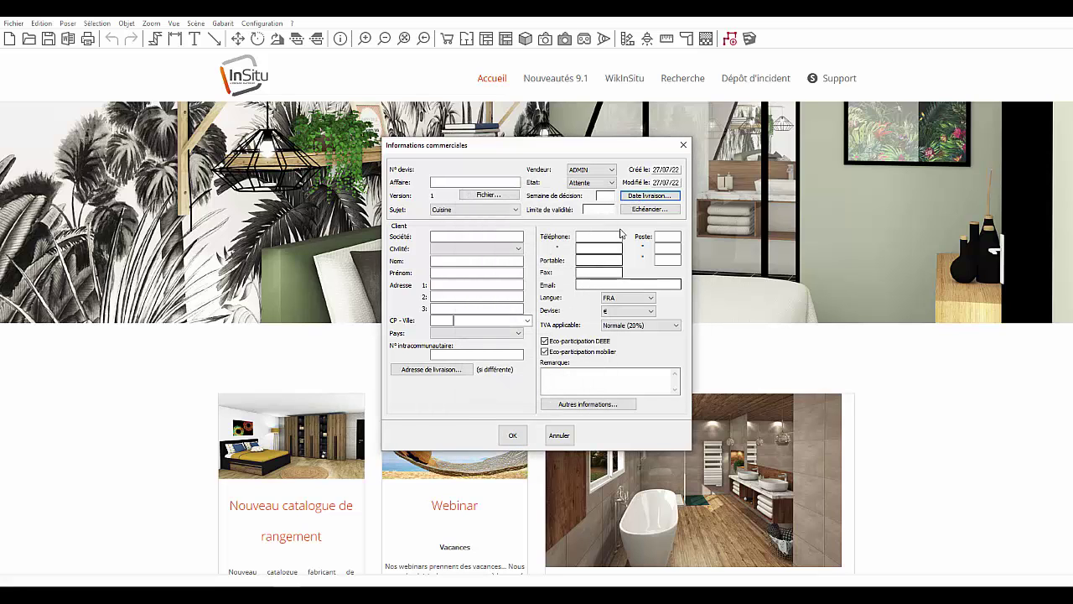
# - Set the "A la pose" share of the payment schedule to 50 % and store the schedule as the default
pyautogui.click(637, 209)
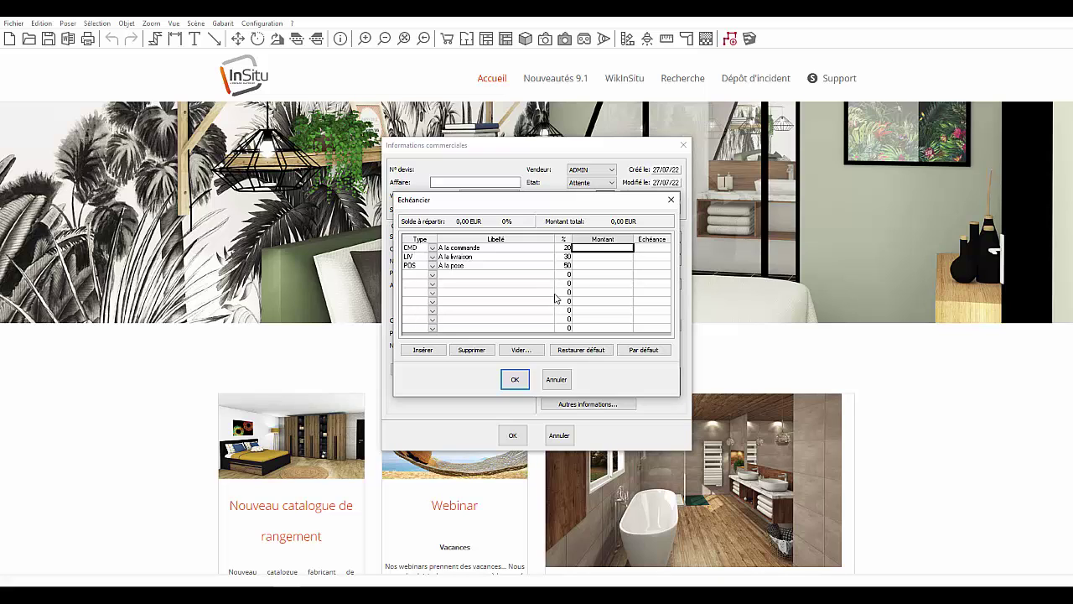
pyautogui.click(566, 249)
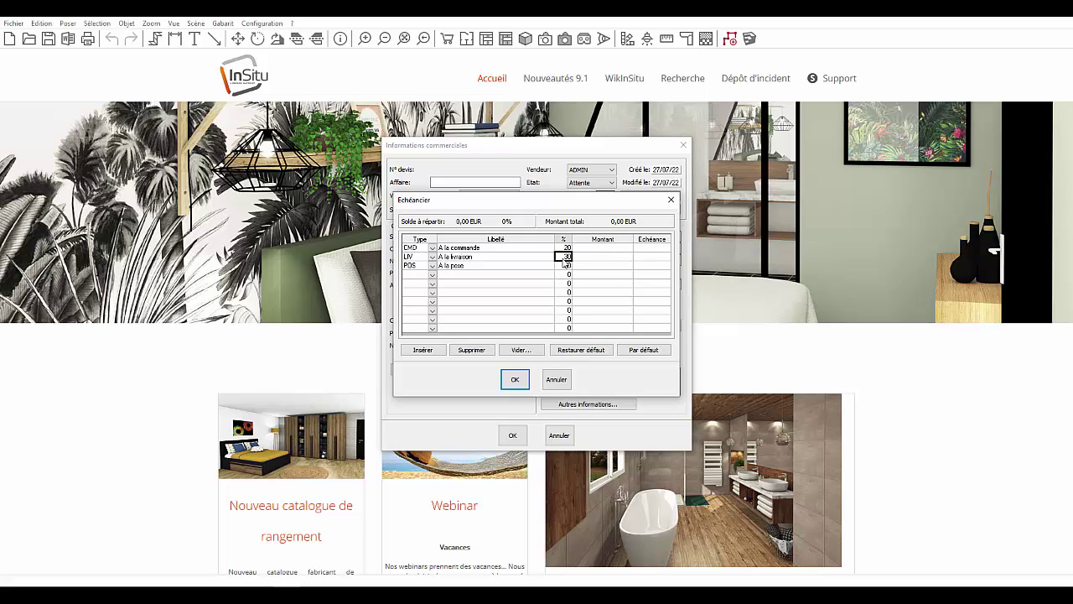
pyautogui.click(567, 265)
pyautogui.write('50')
pyautogui.click(642, 351)
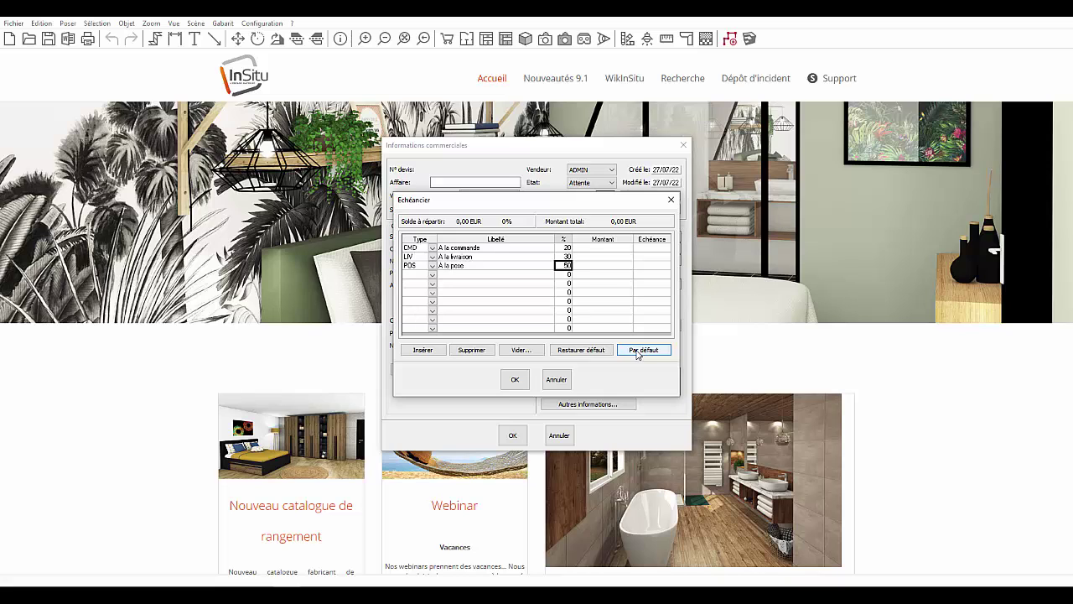
pyautogui.click(516, 379)
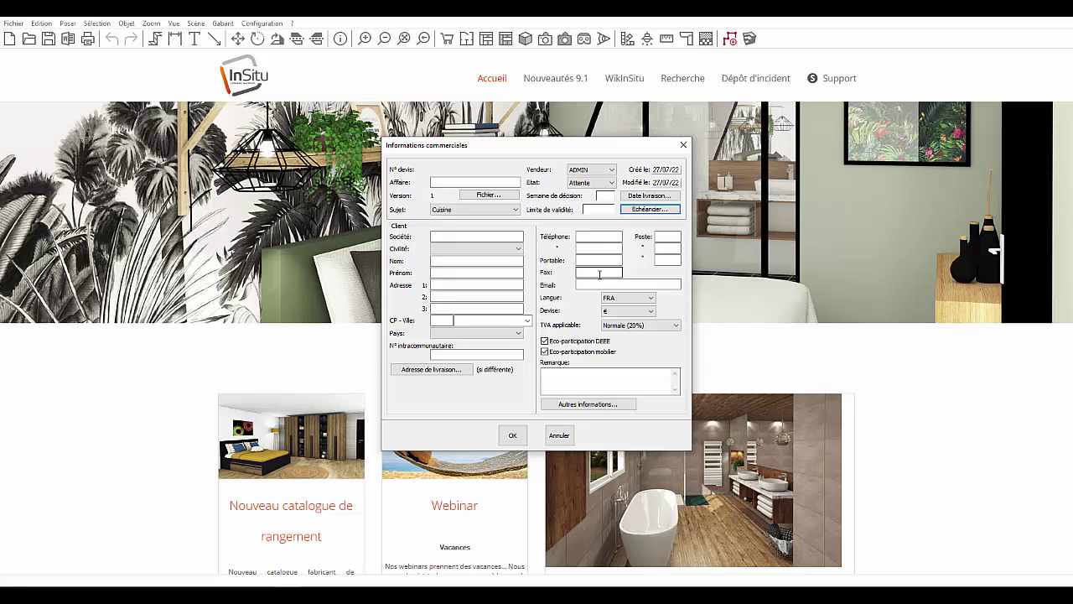
# - Choose FRA as the language, € as the currency and Normale (20%) as the applicable VAT
pyautogui.click(636, 299)
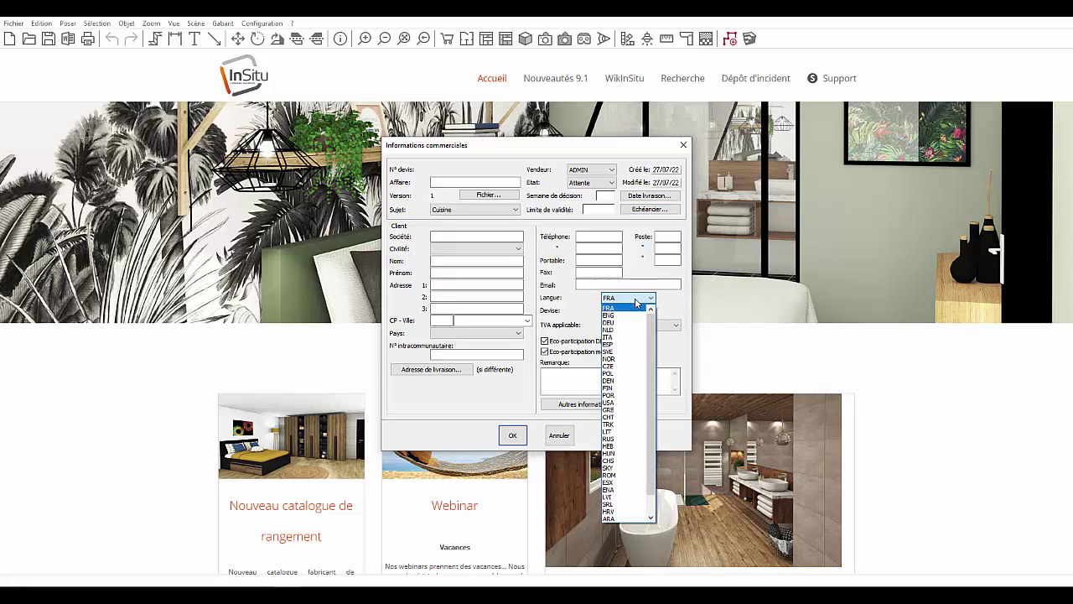
pyautogui.click(637, 306)
pyautogui.click(637, 310)
pyautogui.click(635, 321)
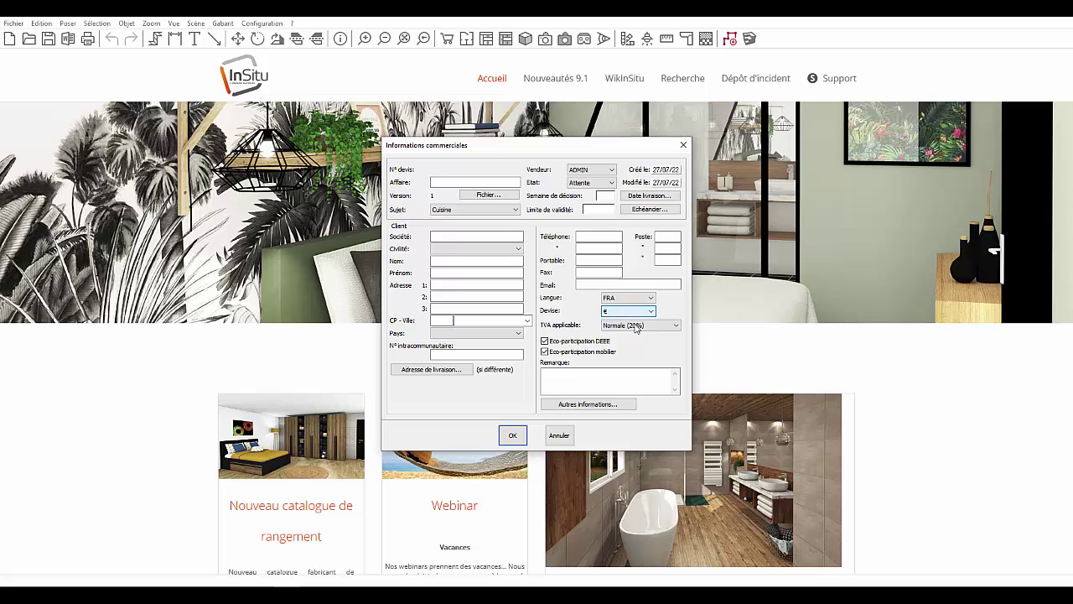
pyautogui.click(637, 325)
pyautogui.click(635, 333)
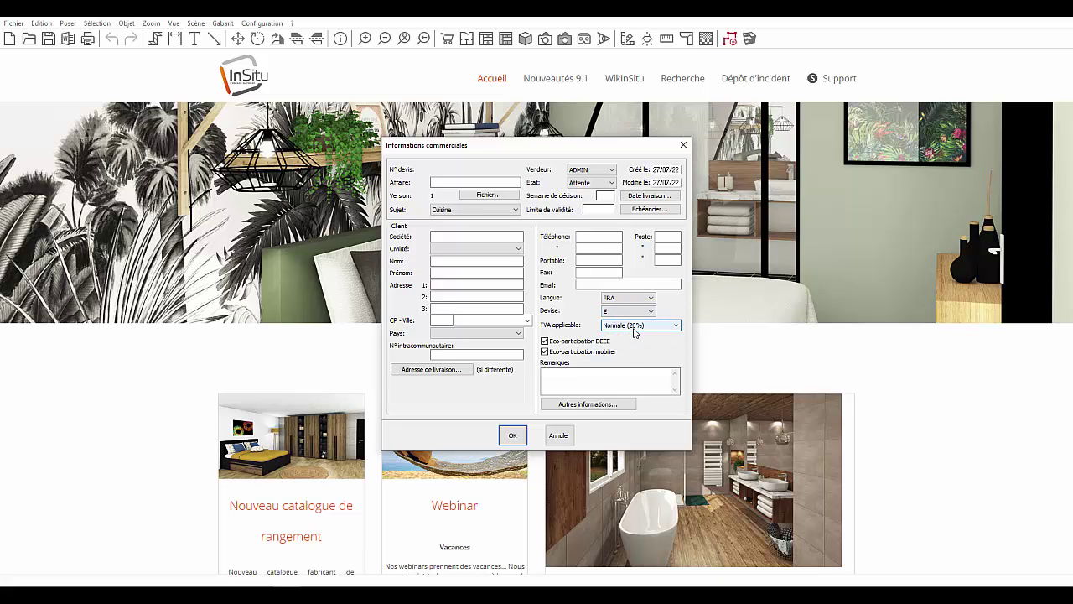
# - Switch the DEEE and furniture eco-participation options off and back on
pyautogui.click(545, 341)
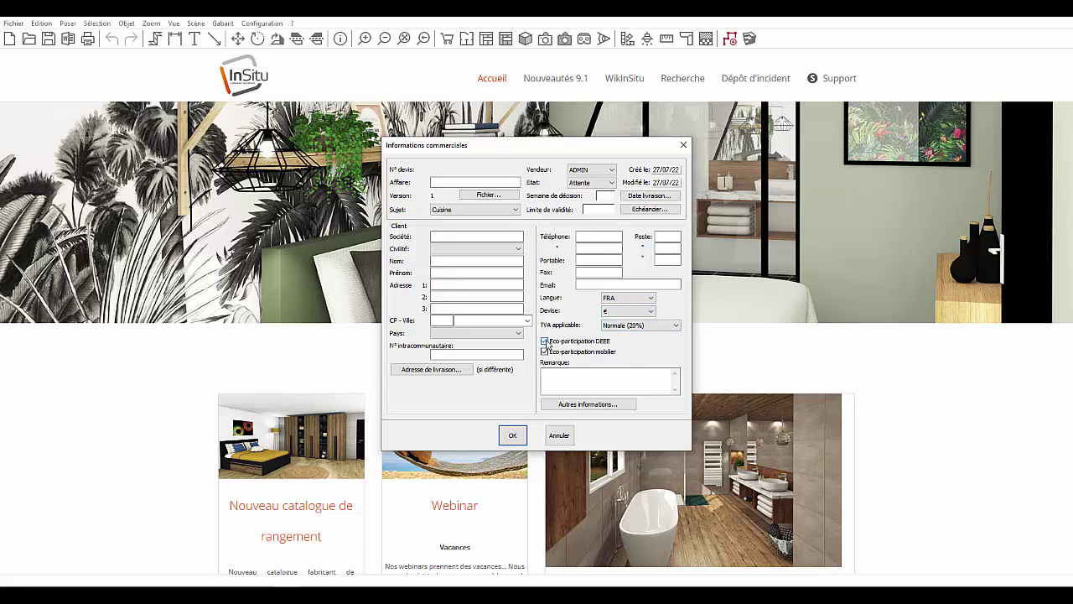
pyautogui.click(546, 341)
pyautogui.click(545, 351)
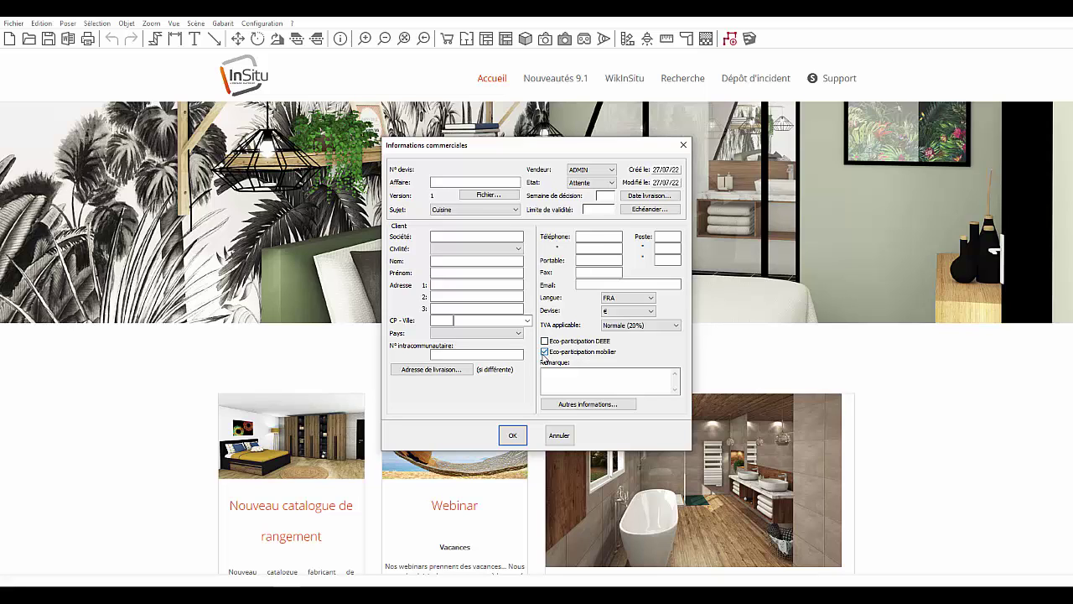
pyautogui.click(545, 352)
pyautogui.click(545, 341)
# - Enter INSITU as the client's name and validate the commercial information
pyautogui.click(444, 261)
pyautogui.click(442, 239)
pyautogui.click(440, 262)
pyautogui.write('INSITU')
pyautogui.click(510, 436)
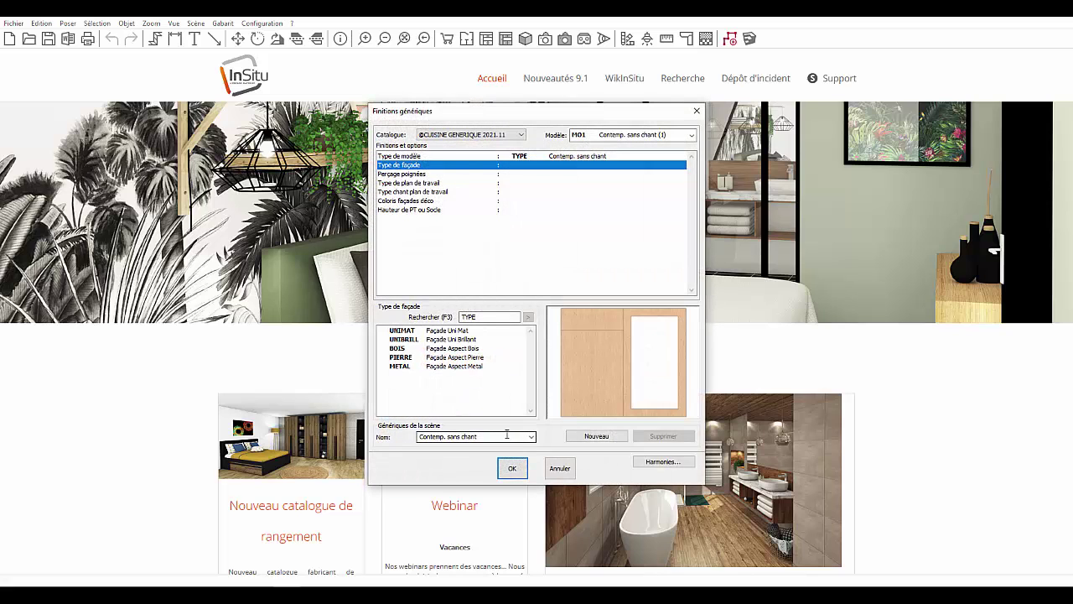
pyautogui.click(508, 135)
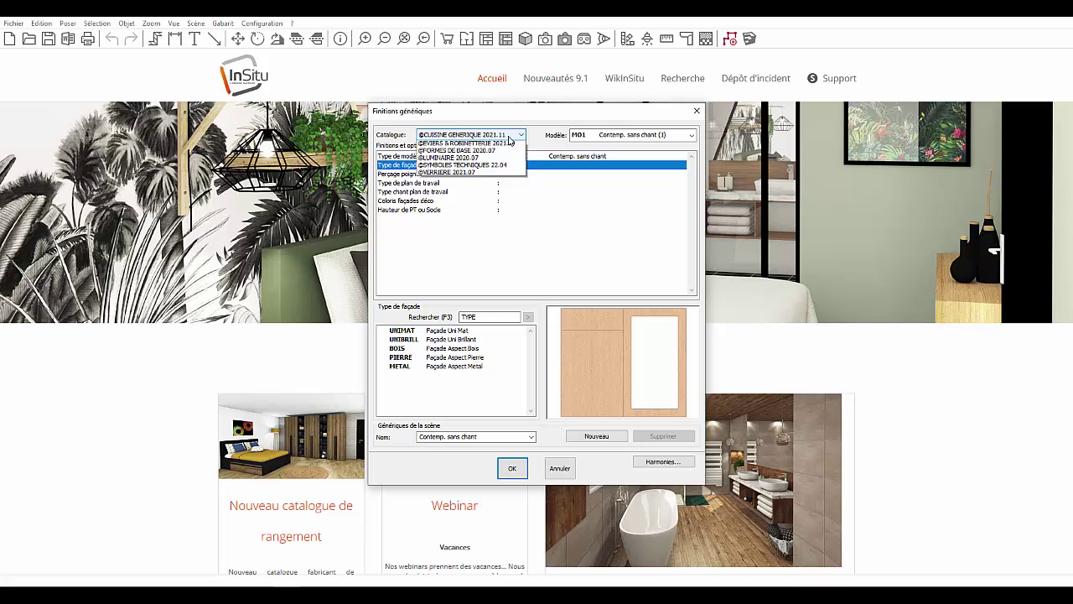
pyautogui.click(508, 136)
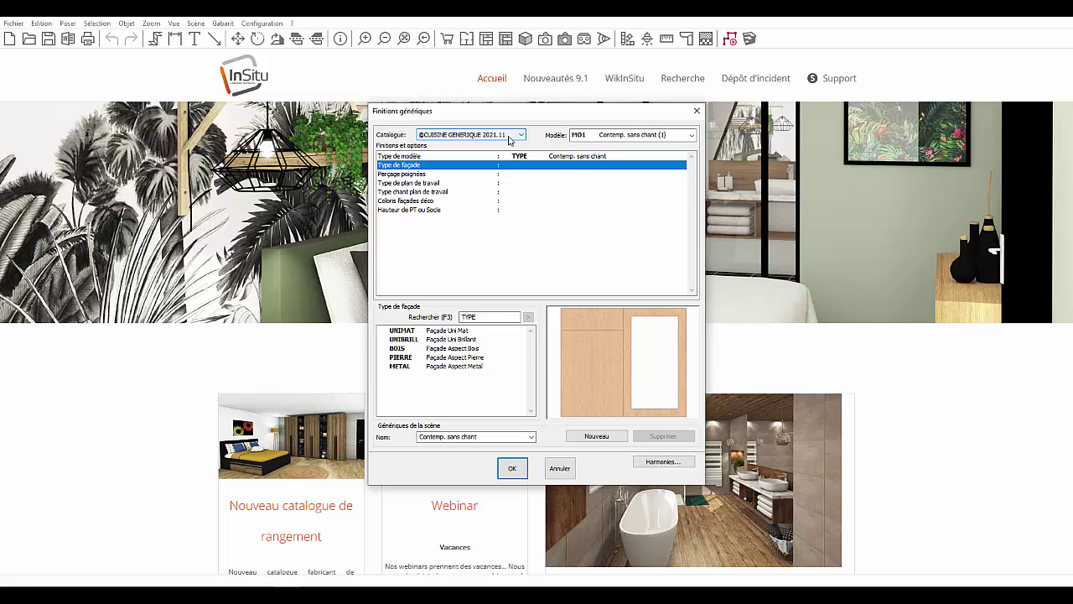
pyautogui.click(692, 135)
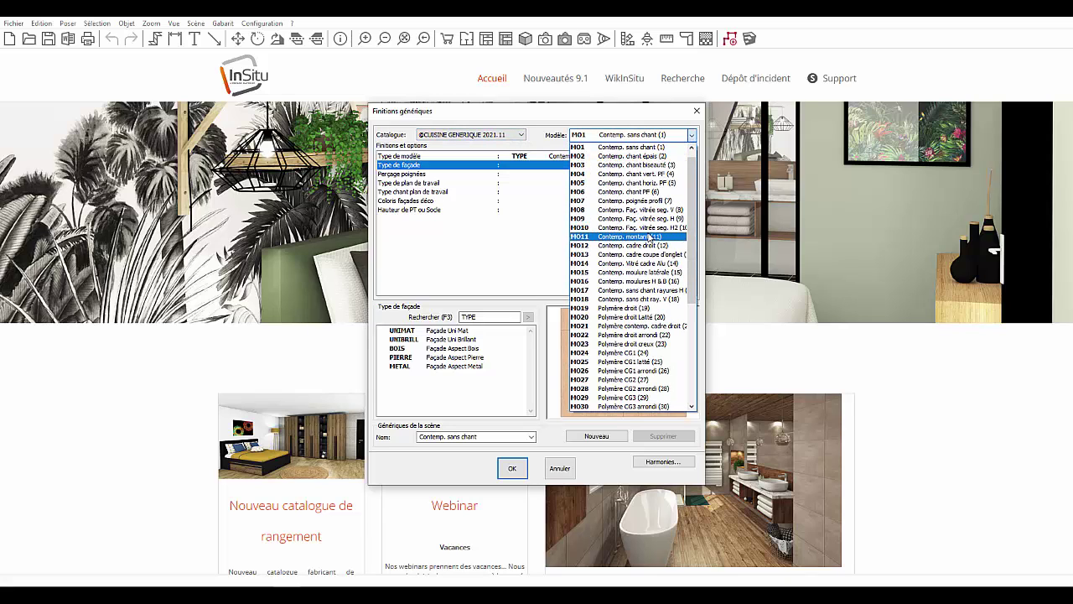
pyautogui.click(620, 146)
pyautogui.click(551, 158)
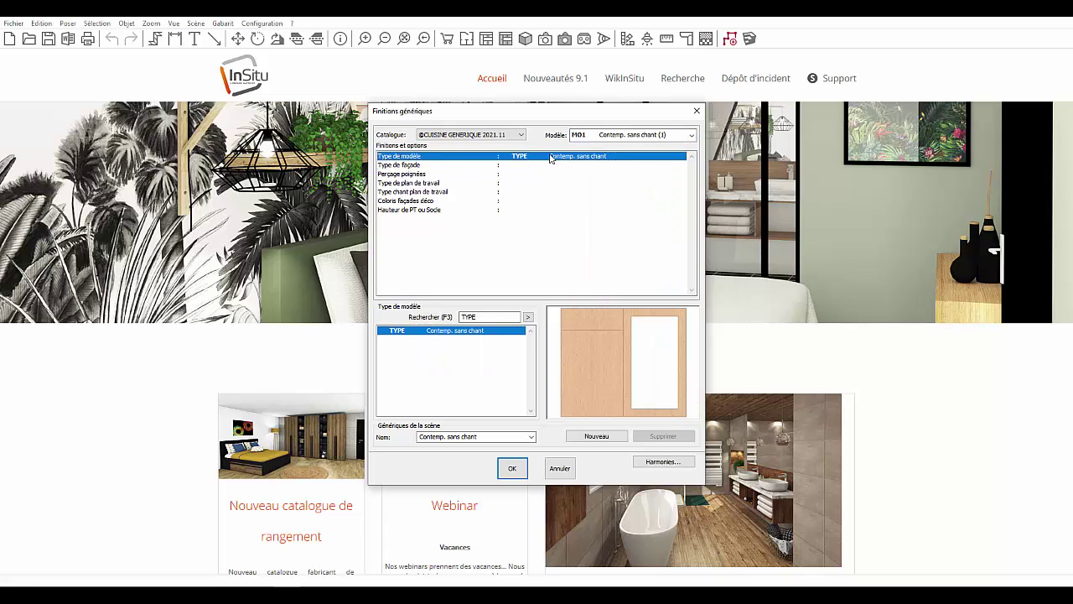
# - Set the façade, carcass and clad sides to Uni Mat in Blanc pur, with Verre Transparent as the glass
pyautogui.click(503, 166)
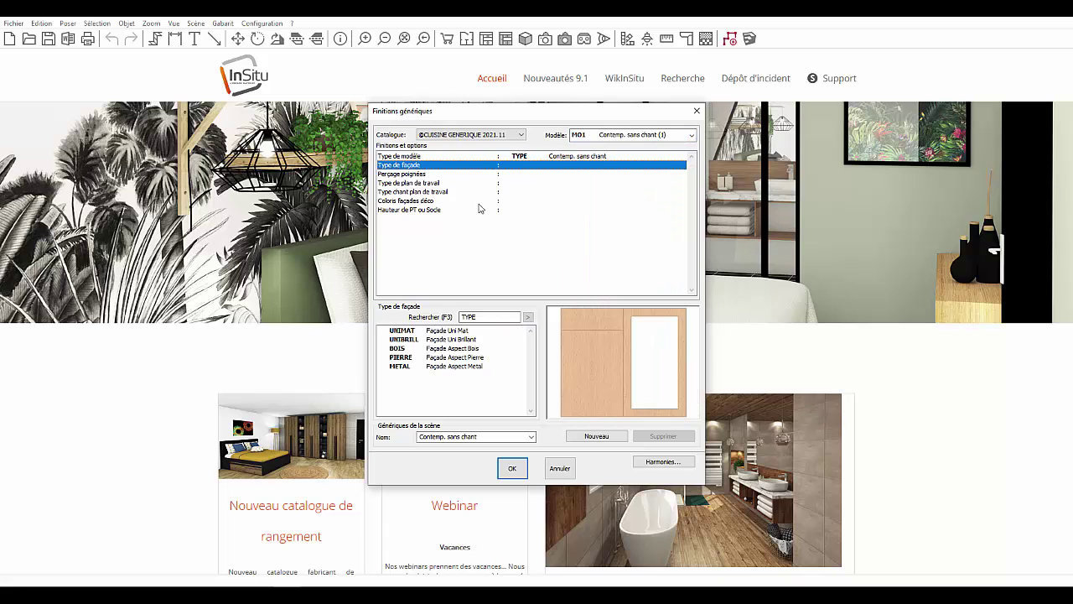
pyautogui.doubleClick(447, 332)
pyautogui.doubleClick(447, 333)
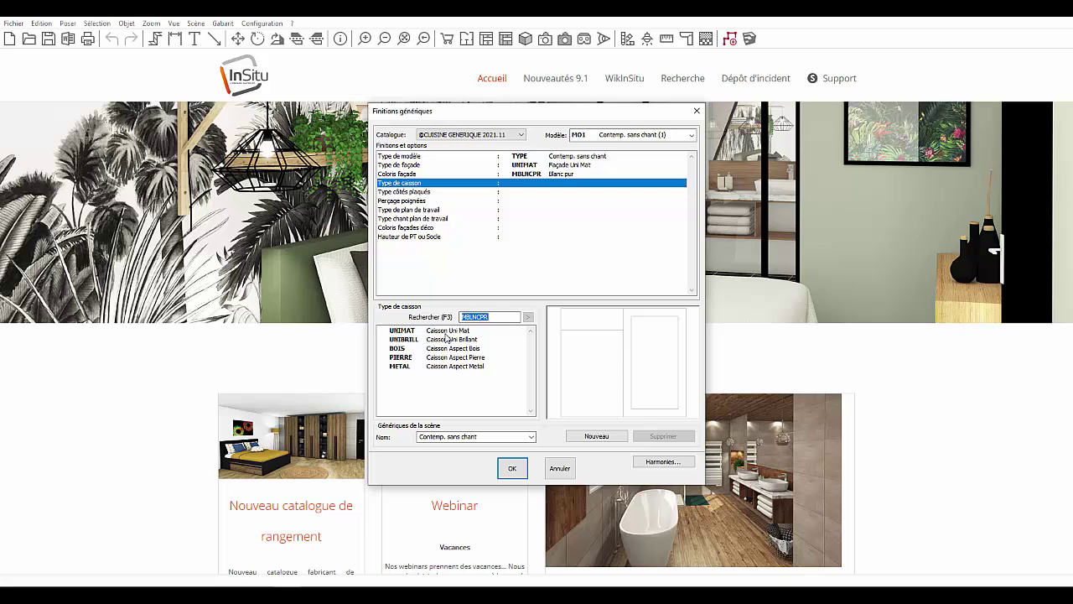
pyautogui.doubleClick(447, 333)
pyautogui.doubleClick(447, 333)
pyautogui.doubleClick(448, 333)
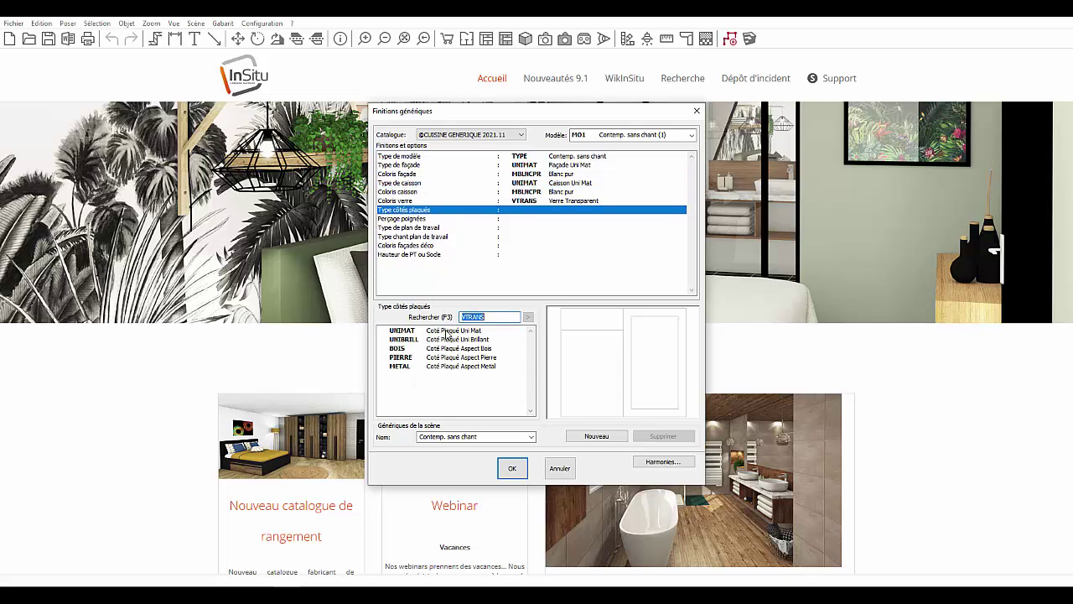
pyautogui.doubleClick(447, 332)
pyautogui.doubleClick(447, 332)
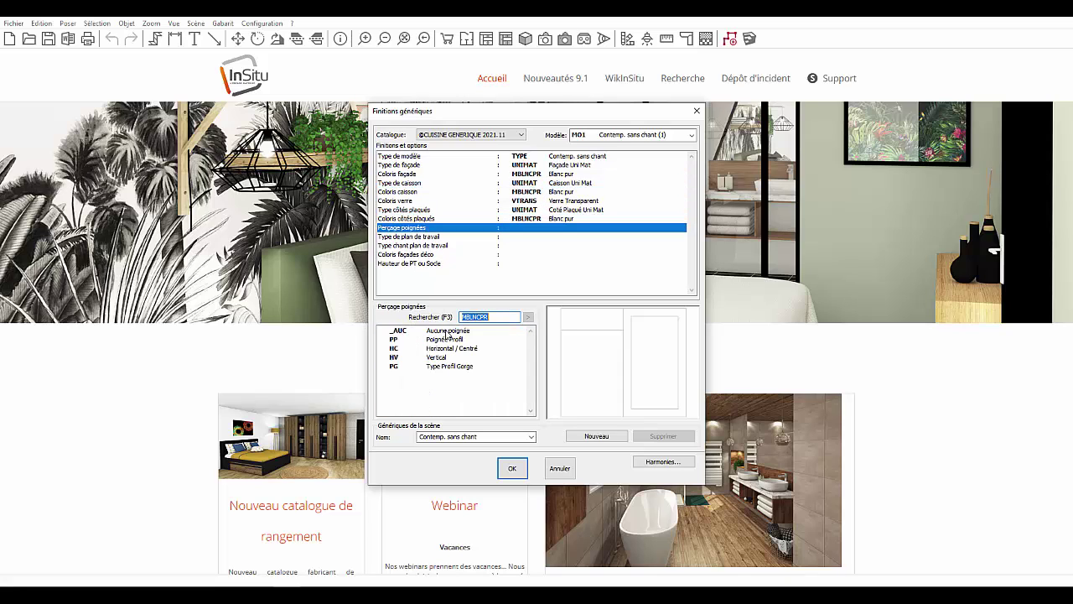
# - Choose the Poignée Profil handle drilling with the Poignée Profil Noir handle
pyautogui.click(449, 340)
pyautogui.doubleClick(448, 340)
pyautogui.click(450, 339)
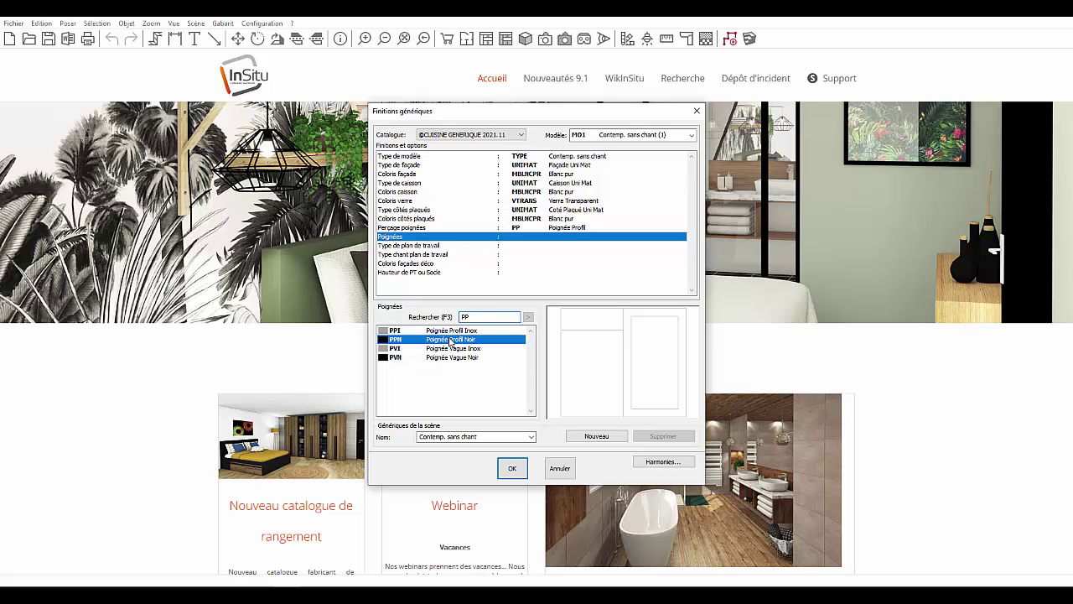
pyautogui.doubleClick(450, 339)
# - Set the worktop to the Coloris Aspect Bois type in Chêne Naturel
pyautogui.doubleClick(448, 331)
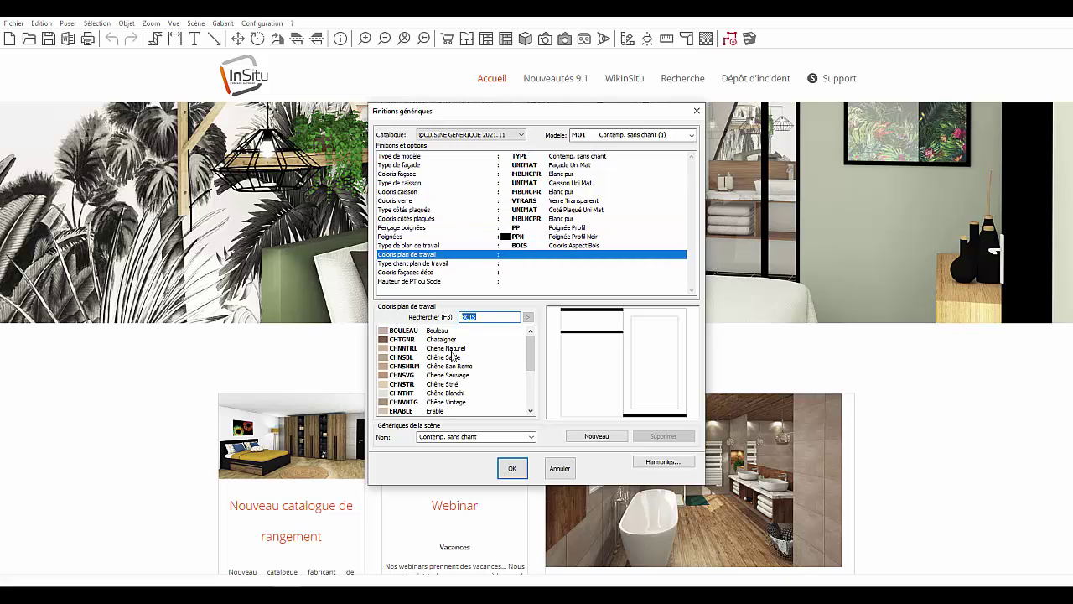
pyautogui.click(452, 348)
pyautogui.doubleClick(452, 349)
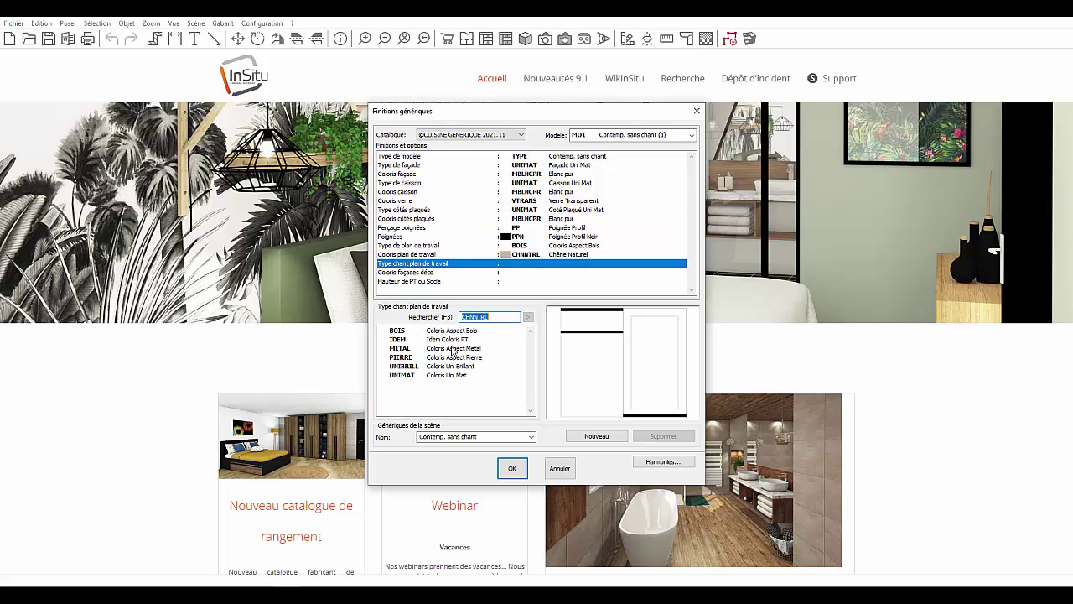
# - Set the plinth height to 100 and validate the generic finishes
pyautogui.click(443, 282)
pyautogui.doubleClick(453, 331)
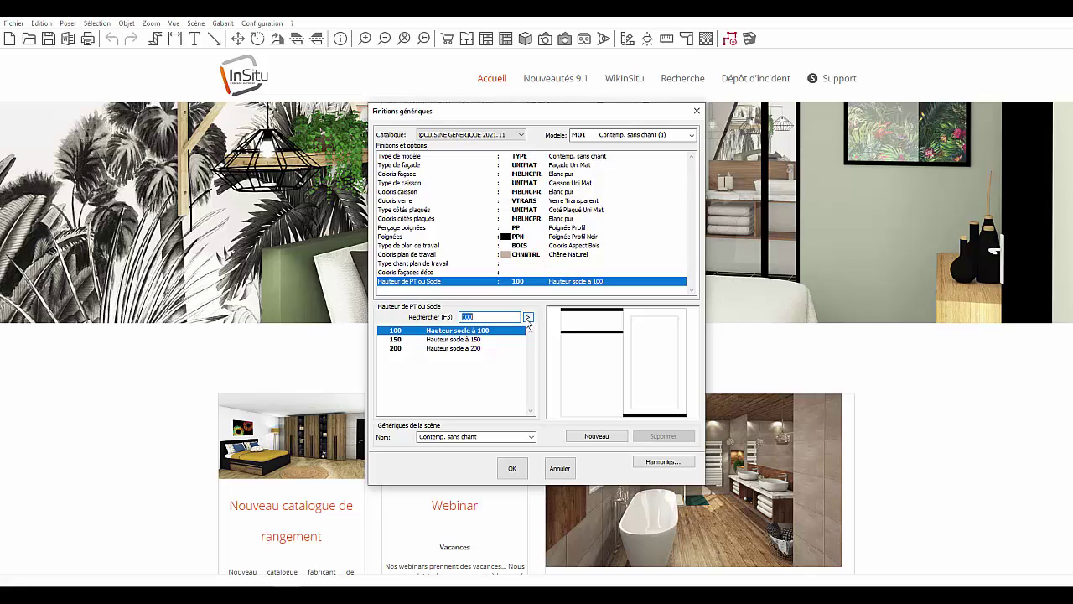
pyautogui.click(513, 469)
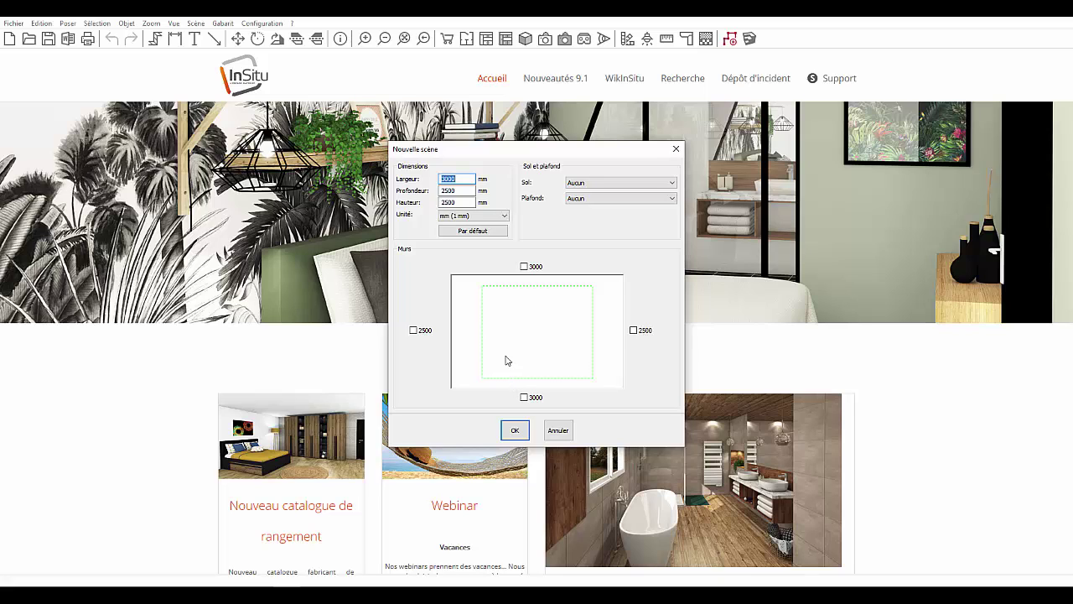
# - Set the new scene's width to 4500 mm and its depth to 3000 mm
pyautogui.click(462, 178)
pyautogui.doubleClick(462, 179)
pyautogui.press('Tab')
pyautogui.press('Tab')
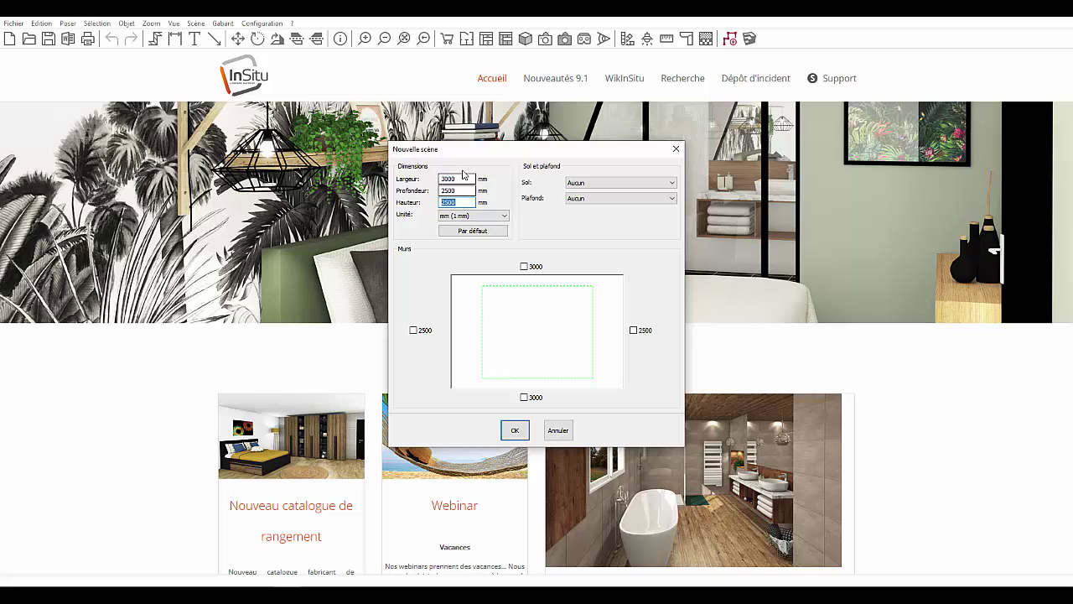
pyautogui.doubleClick(451, 178)
pyautogui.write('4500')
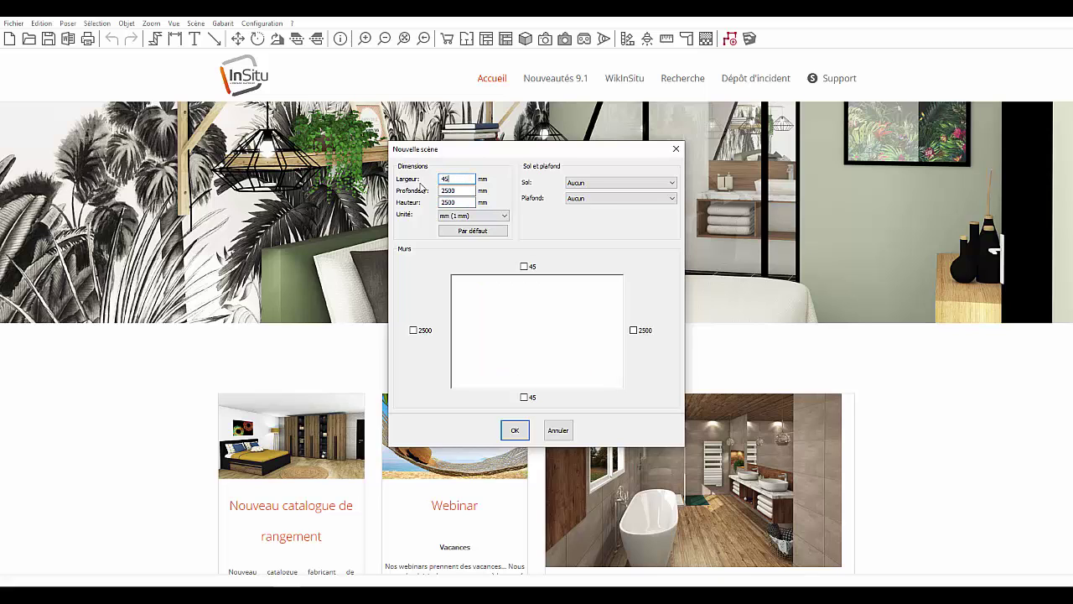
pyautogui.doubleClick(445, 191)
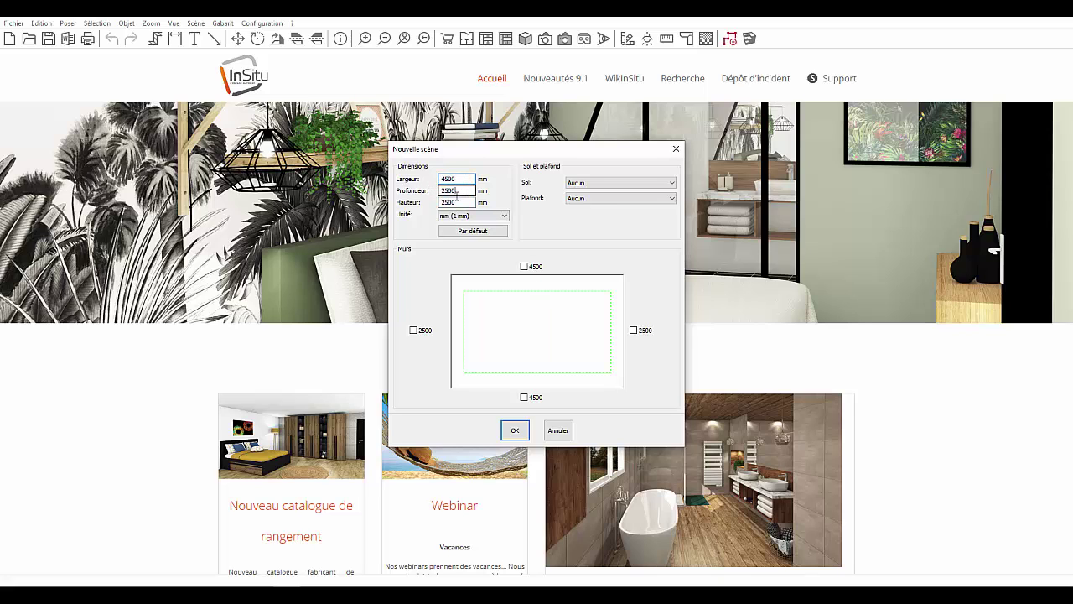
pyautogui.write('3000')
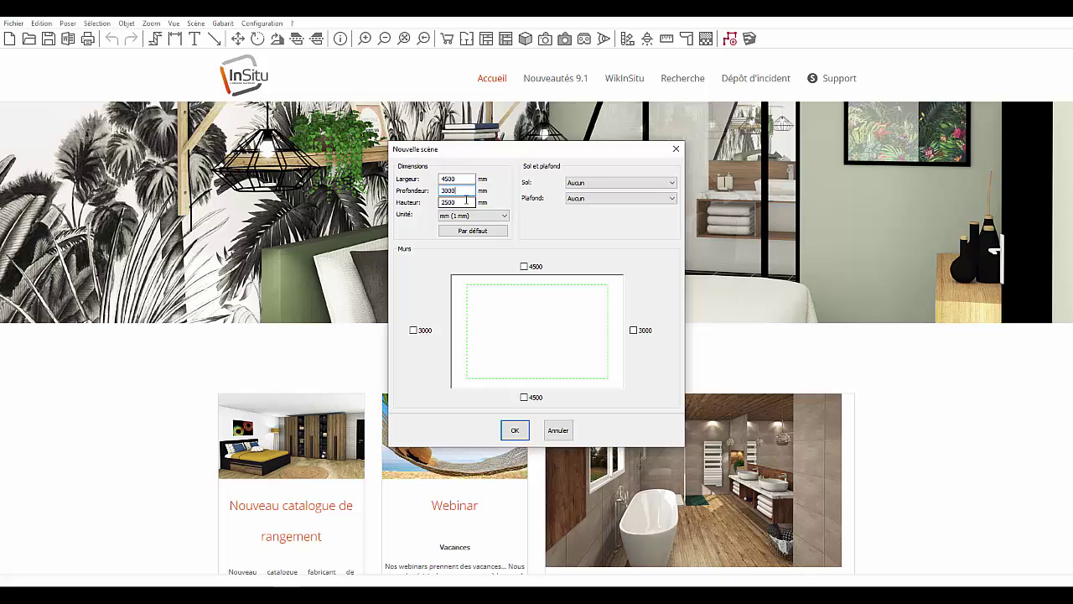
pyautogui.click(467, 190)
pyautogui.doubleClick(468, 203)
# - Add walls on all four sides of the room
pyautogui.click(412, 332)
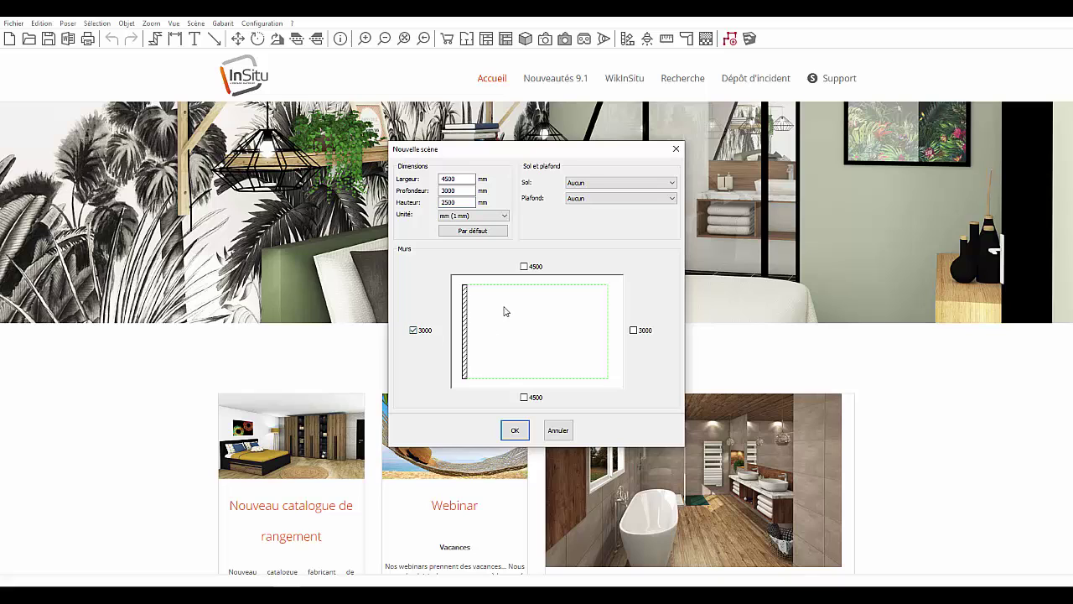
pyautogui.click(524, 267)
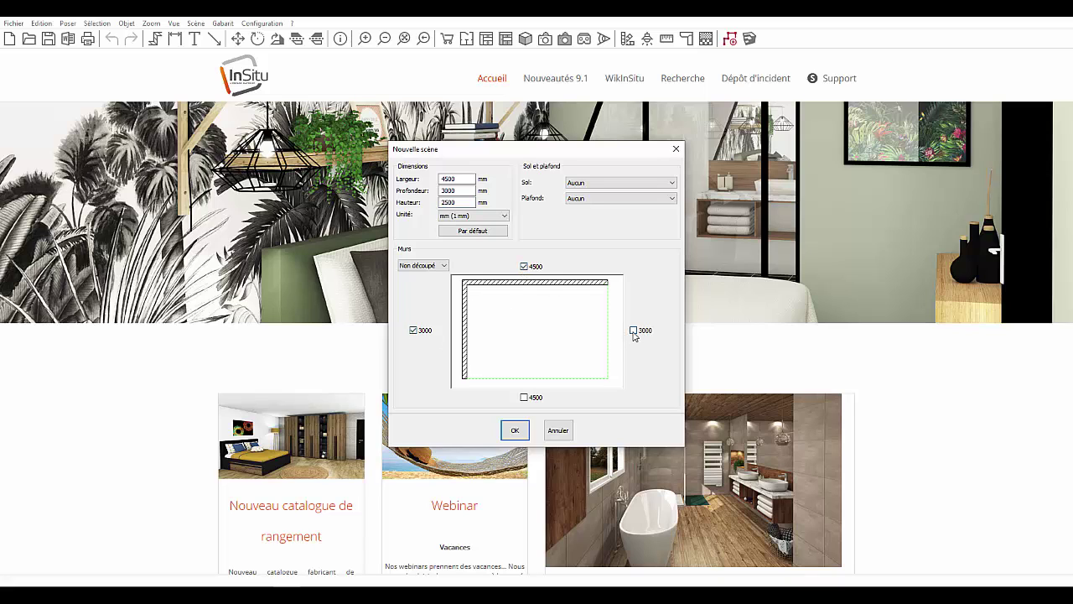
pyautogui.click(633, 330)
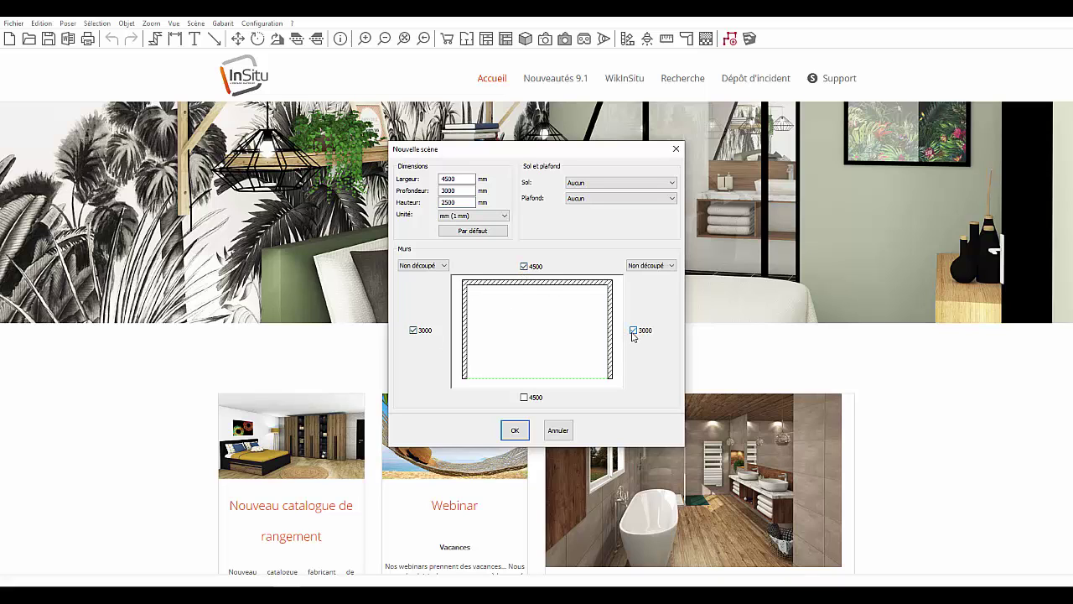
pyautogui.click(524, 399)
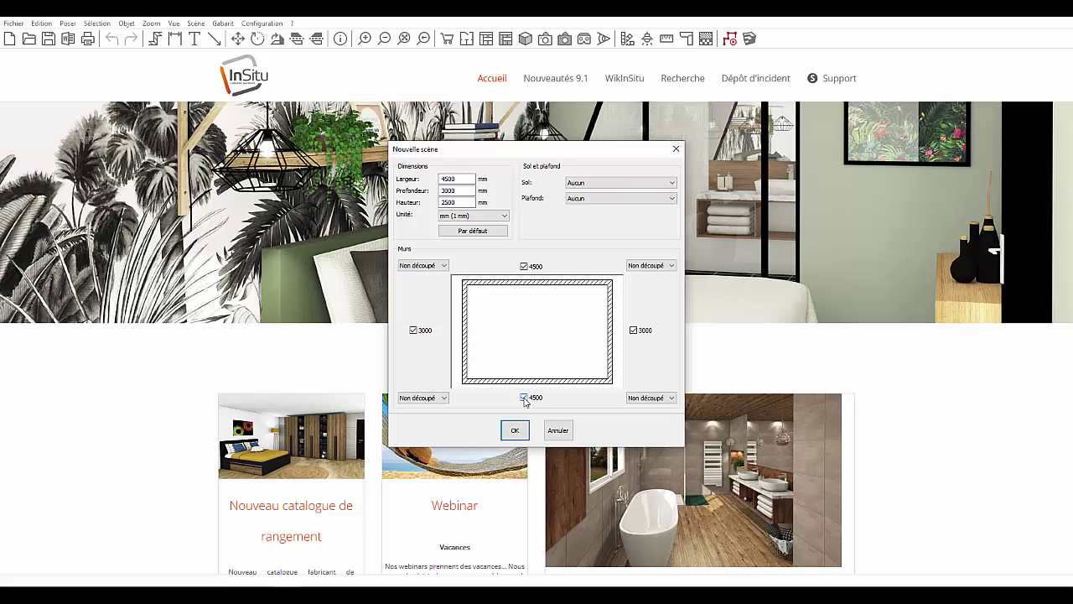
# - Give the room a Carrelage sol 60x60 cm floor and a Plafond uni ceiling, and create the scene
pyautogui.click(609, 185)
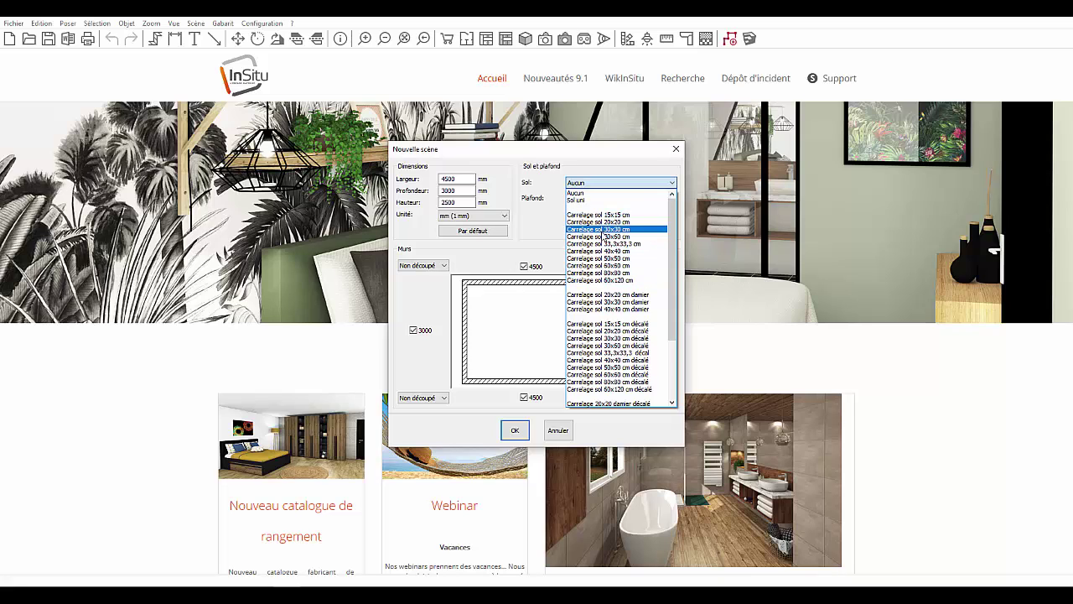
pyautogui.click(604, 265)
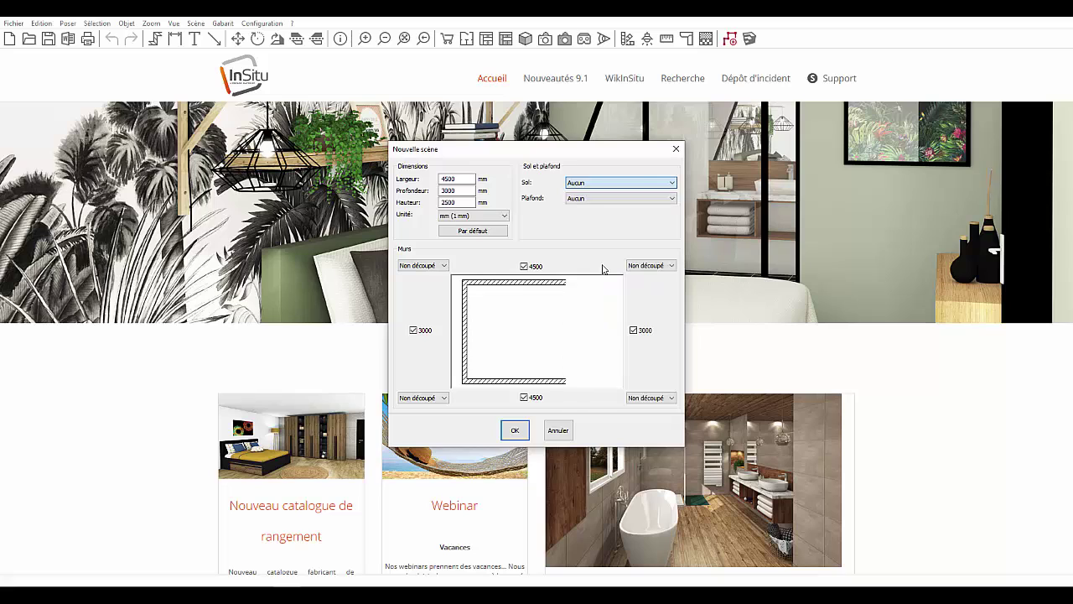
pyautogui.click(600, 199)
pyautogui.click(599, 216)
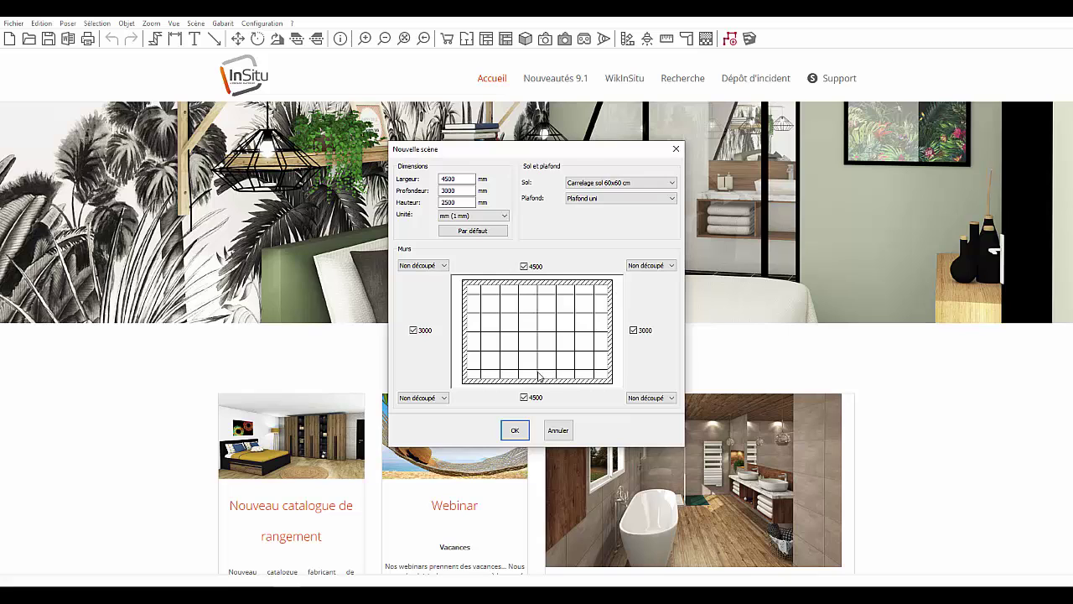
pyautogui.click(515, 430)
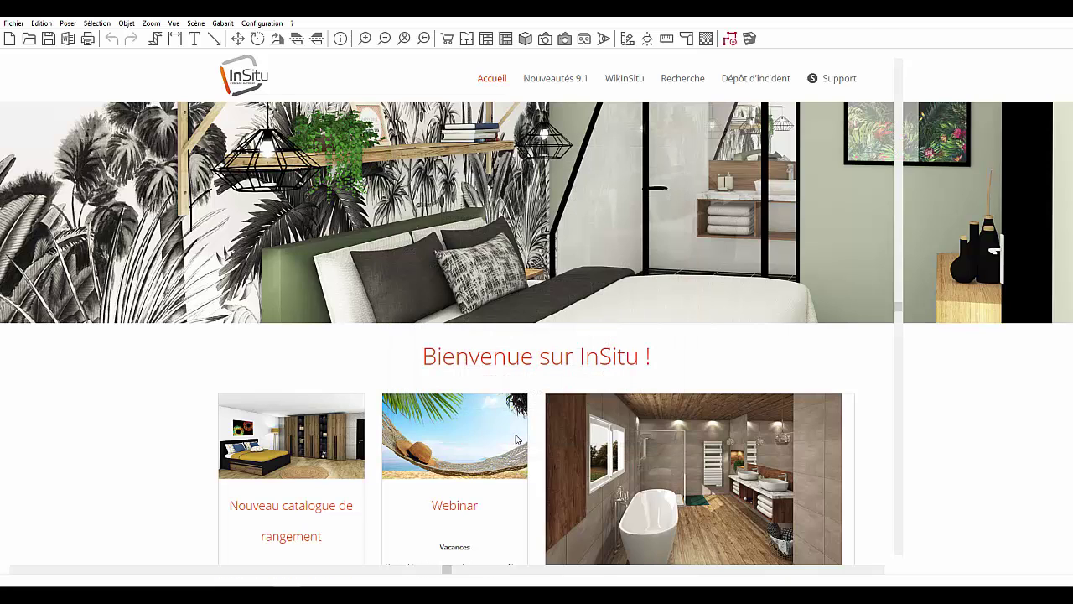